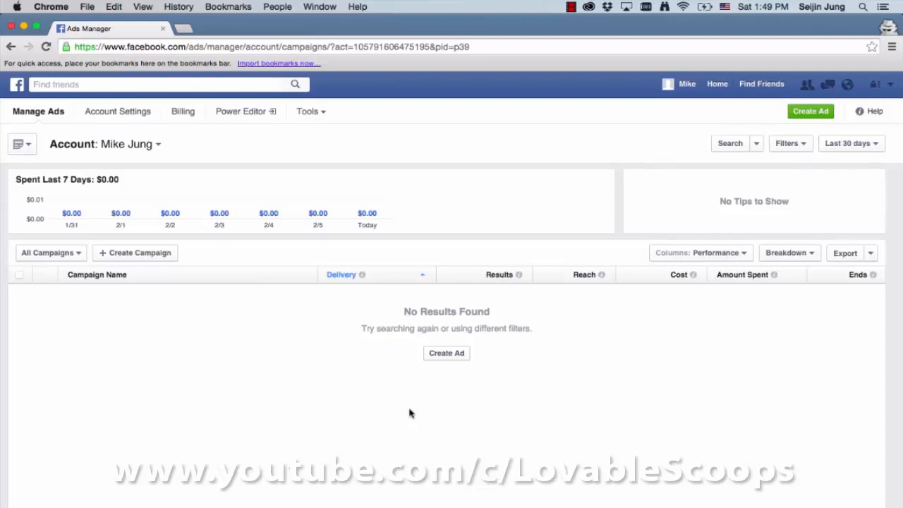
- Open the Audiences page and start a new custom audience based on website traffic
left_click(318, 116)
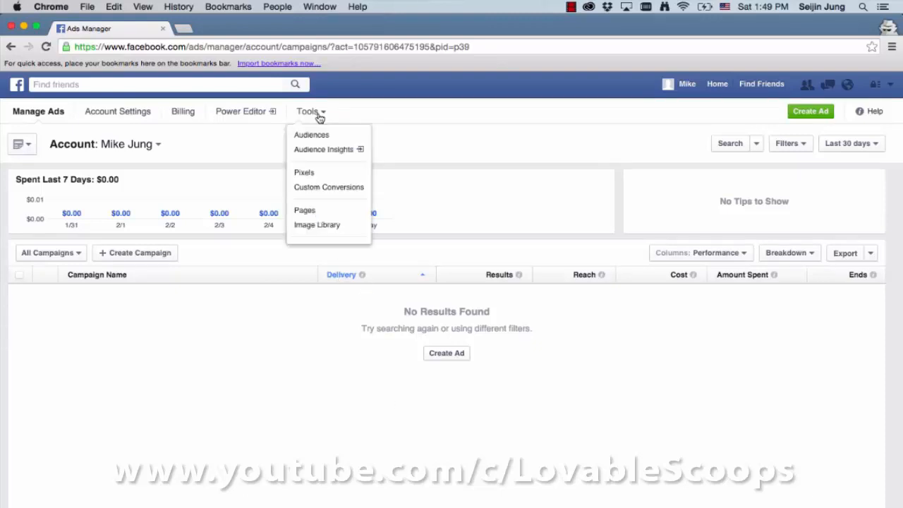
left_click(329, 134)
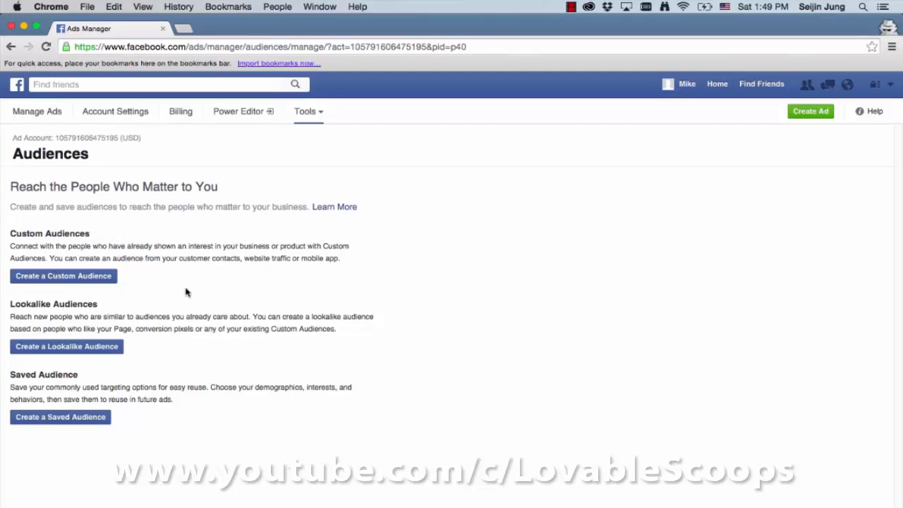
left_click(89, 279)
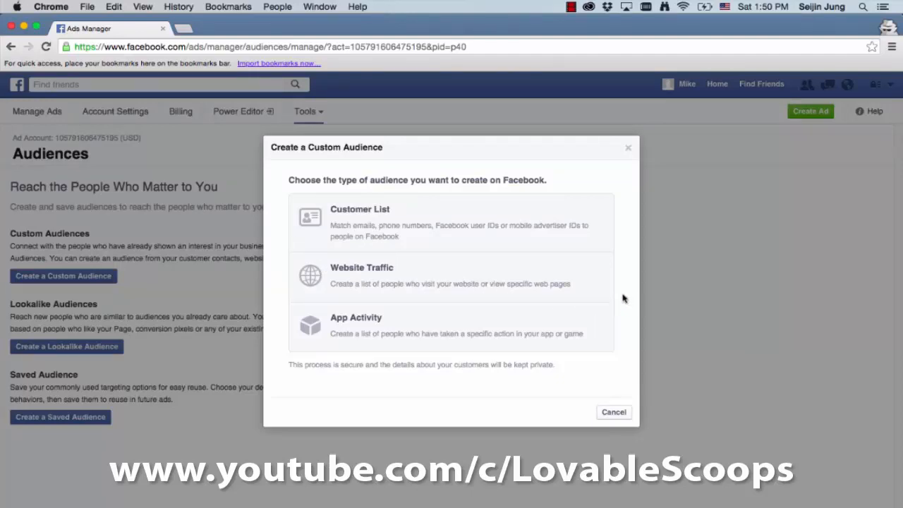
left_click(443, 283)
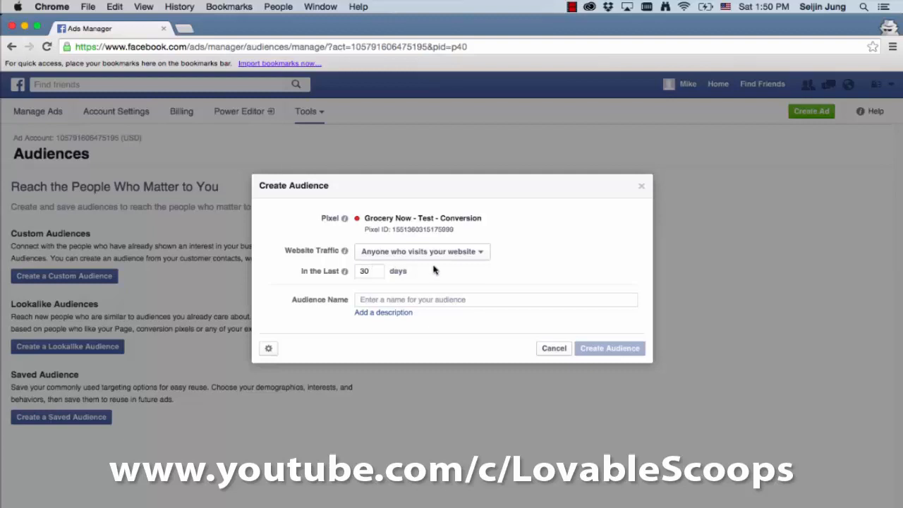
- Target people who visit specific web pages, with a URL-contains rule for the Wix site's grocerynow/index.html page
left_click(481, 257)
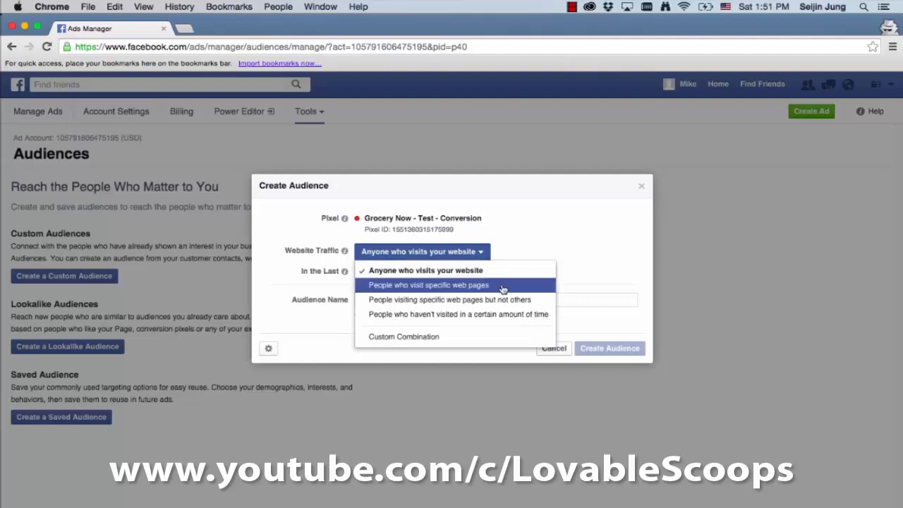
left_click(471, 287)
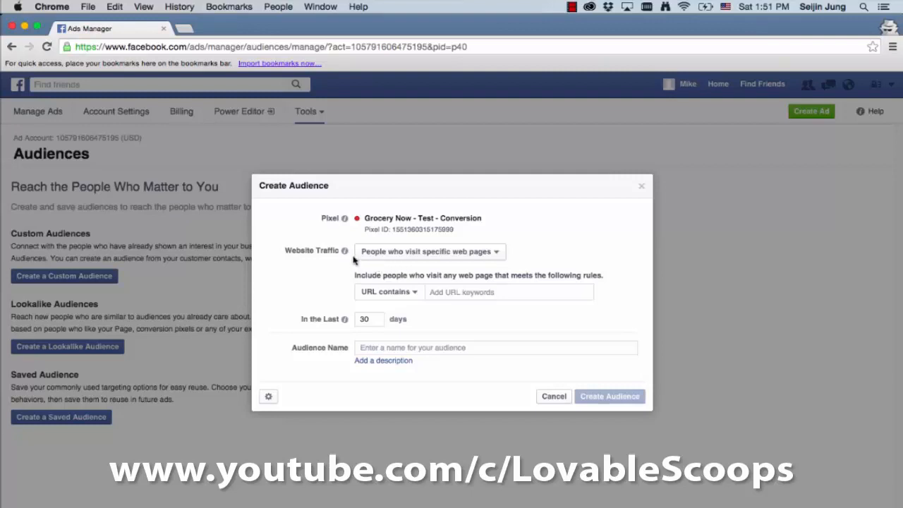
left_click(426, 293)
type("se")
type("ijinjung.")
type("wix.com/")
type("grocerynow")
type("/index.h")
type("tml")
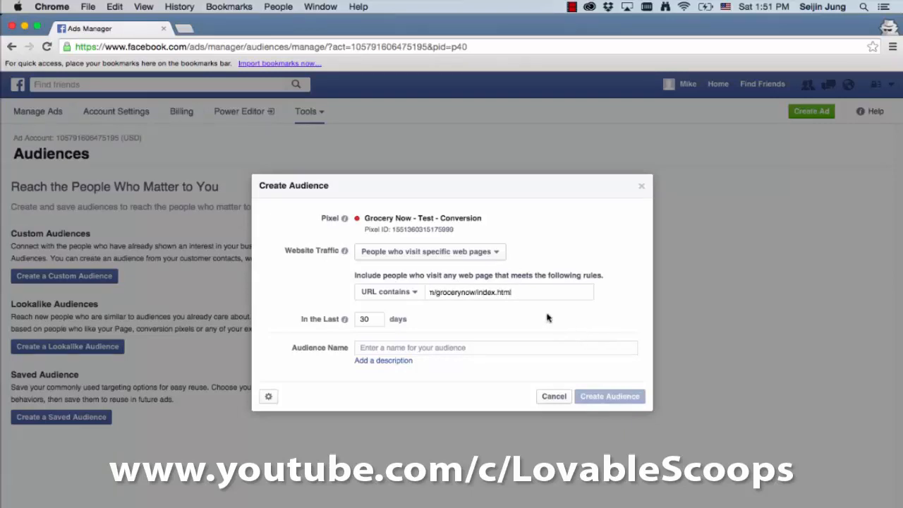
- Switch the website traffic to people visiting specific web pages but not others, excluding URLs that contain the Wix site's grocerynow address
left_click(483, 255)
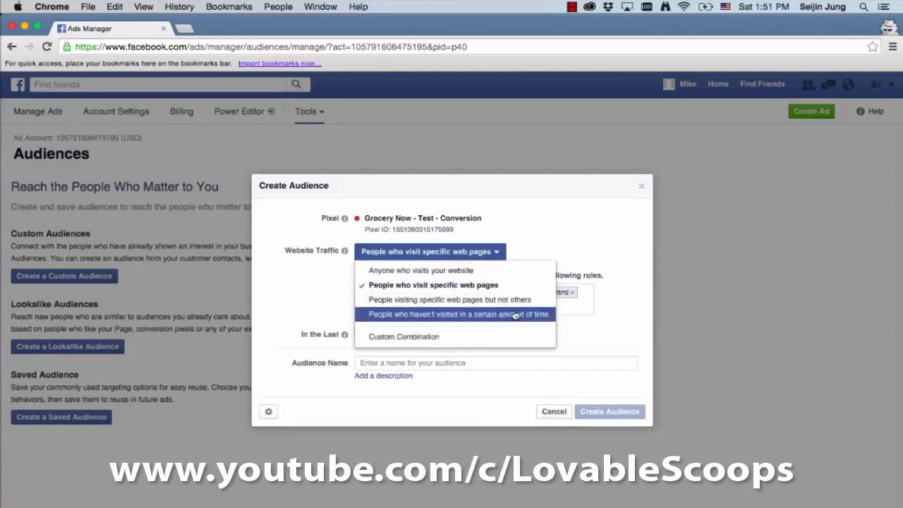
left_click(462, 301)
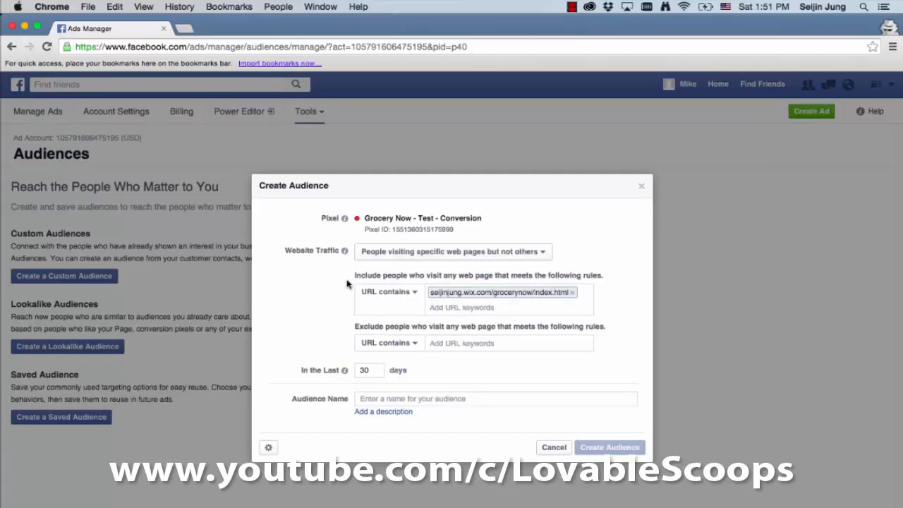
left_click(466, 343)
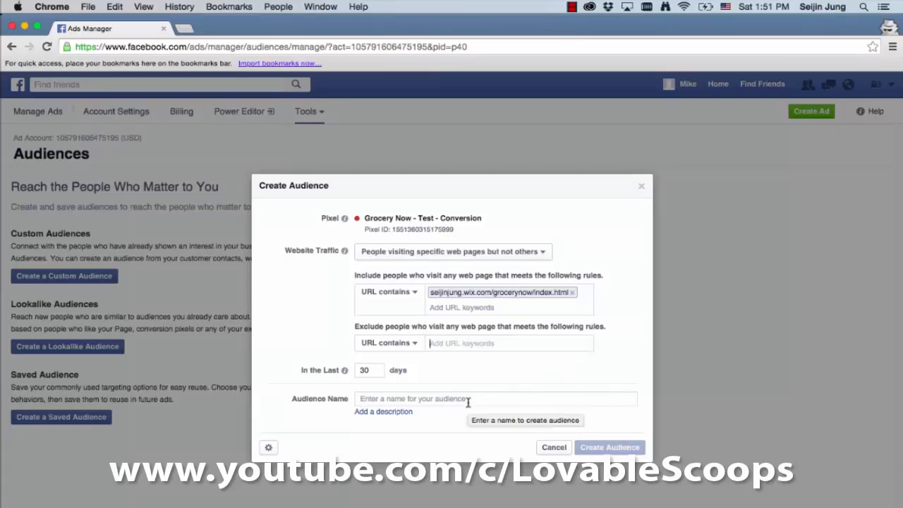
type("seijinjun")
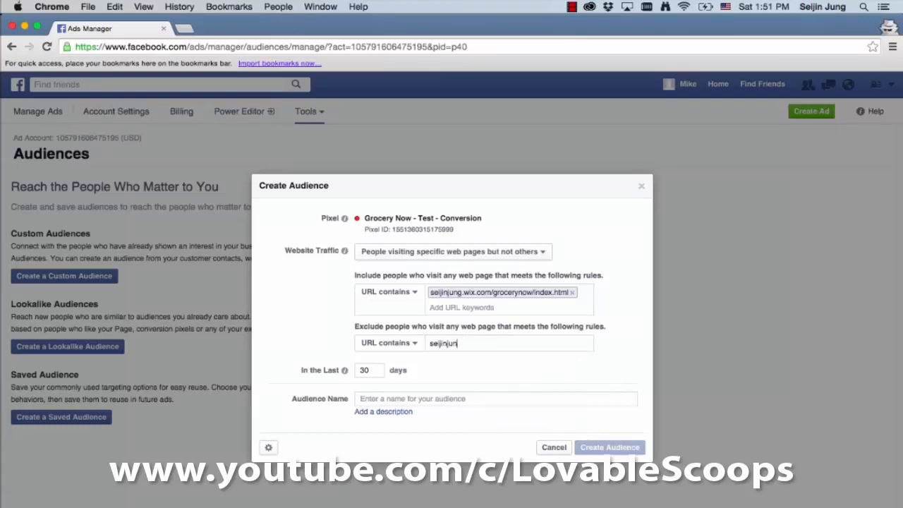
type("g.wix.com/groceryno")
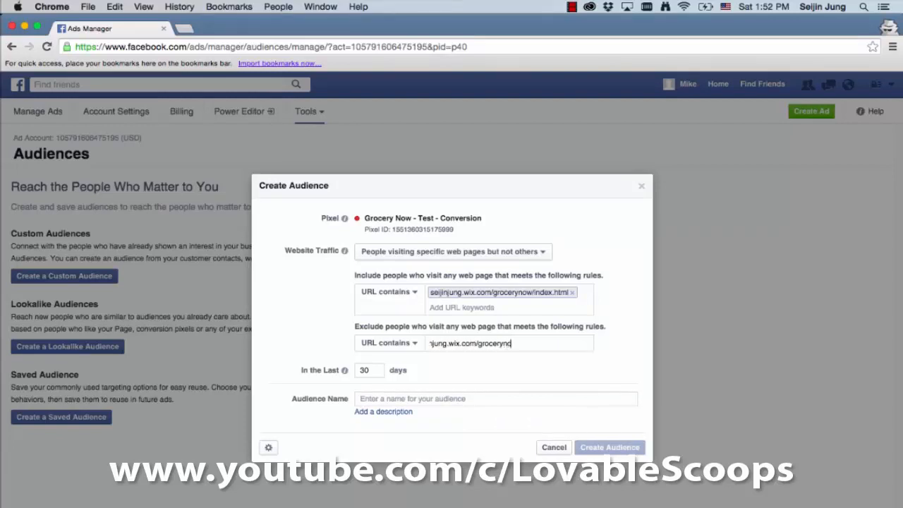
type("w/")
key("BackSpace")
- Try the website traffic option for people who haven't visited in a certain amount of time, and return to anyone who visits your website
left_click(462, 253)
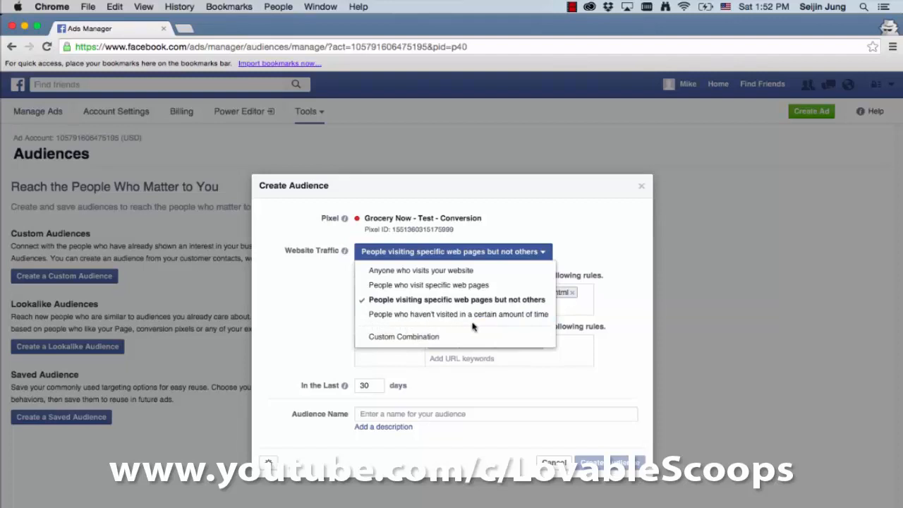
left_click(527, 316)
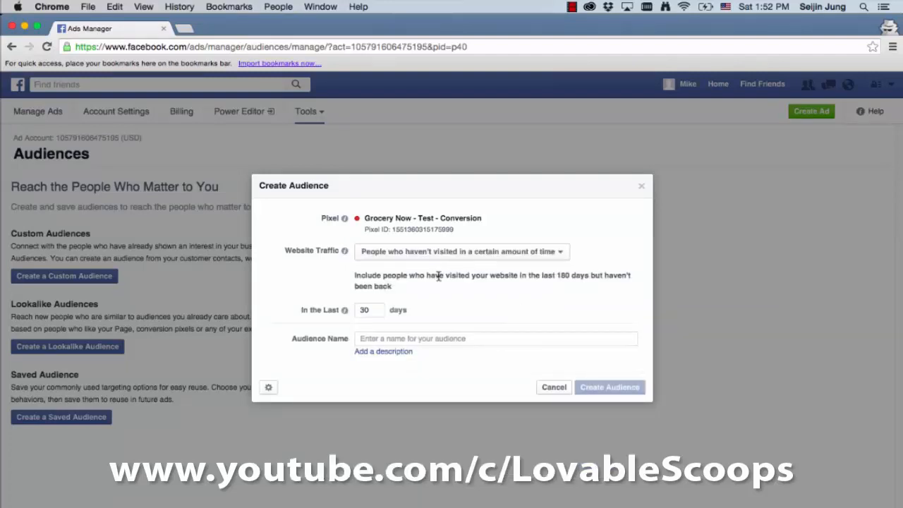
left_click(471, 257)
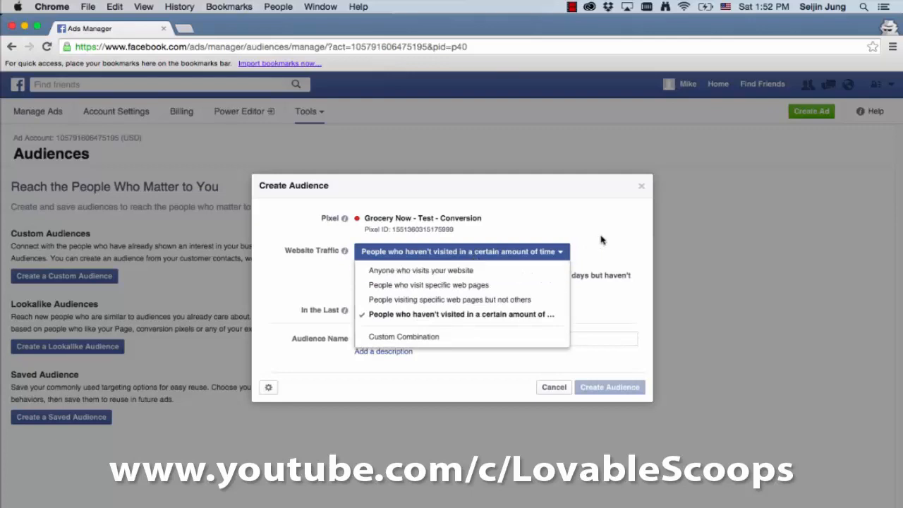
left_click(474, 273)
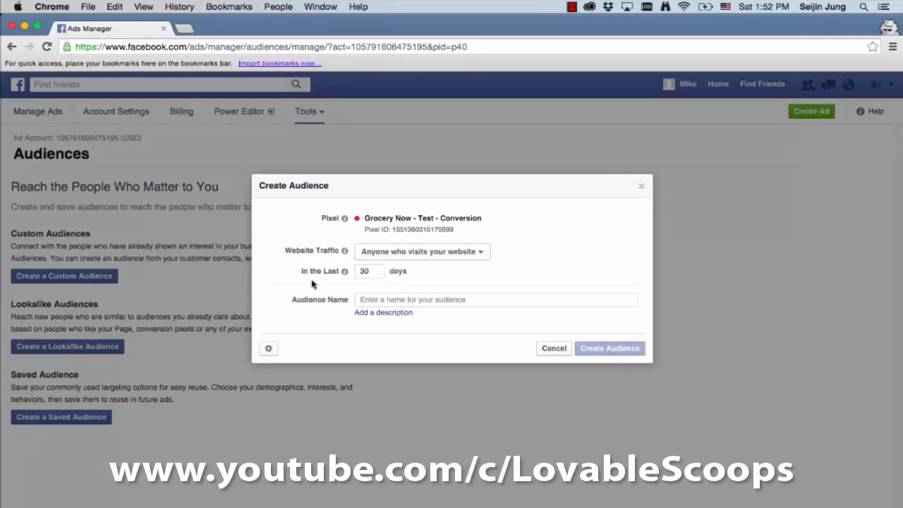
- Set the audience period to the last 180 days, name it "All Visitors - 180 days" and create the audience
double_click(365, 271)
type("18")
left_click(399, 300)
type("All Visitor")
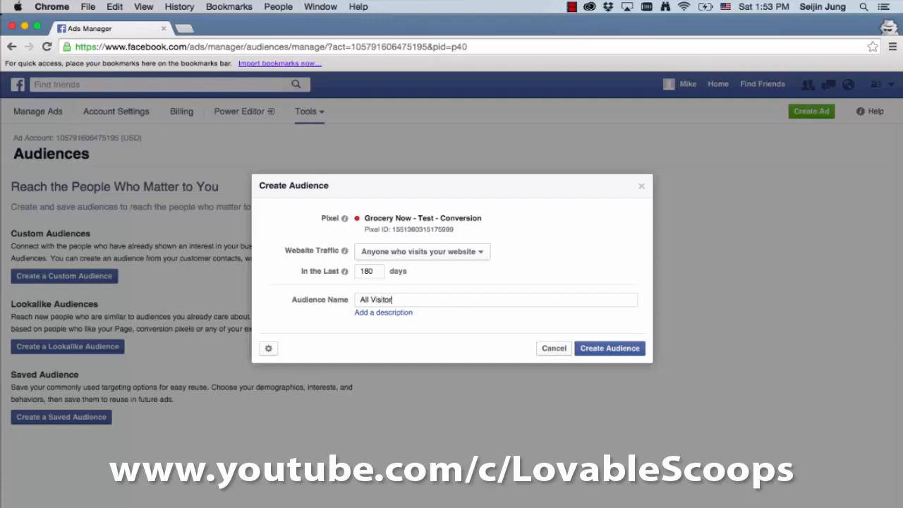
type("s - 180 days")
left_click(616, 350)
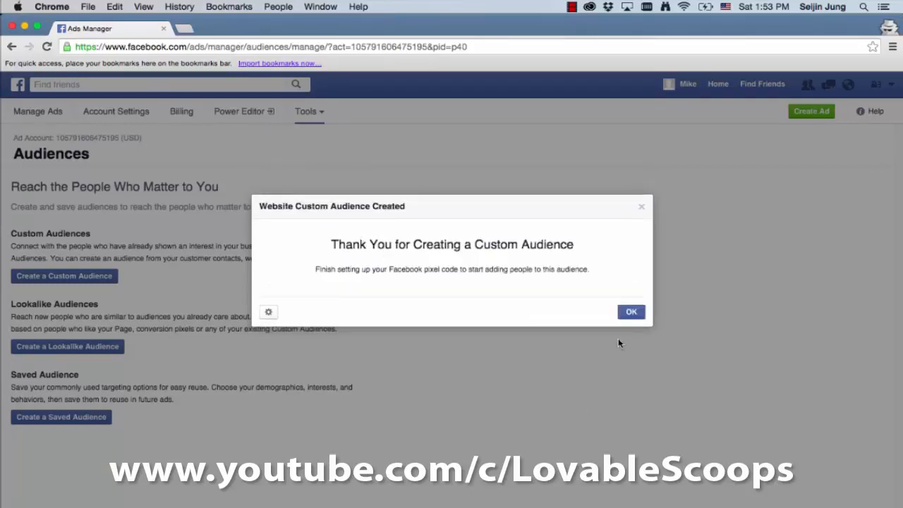
left_click(631, 312)
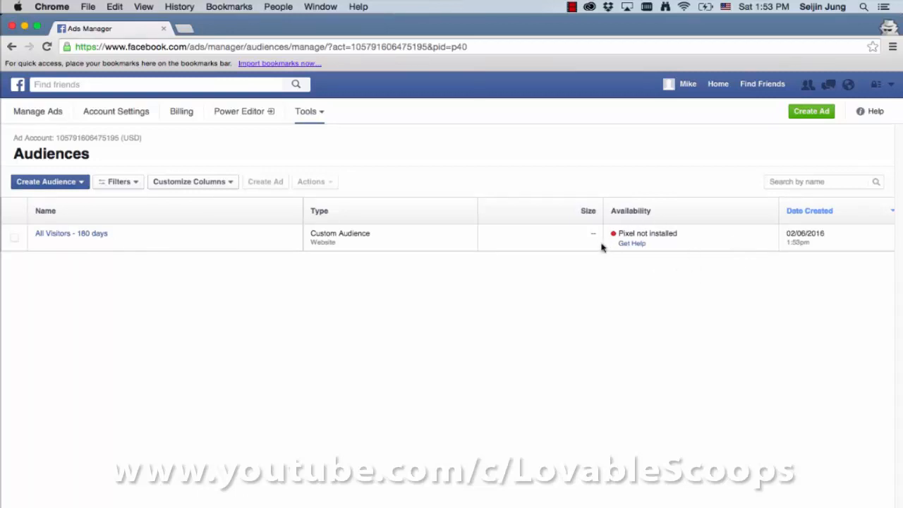
mouse_move(650, 252)
left_click(66, 185)
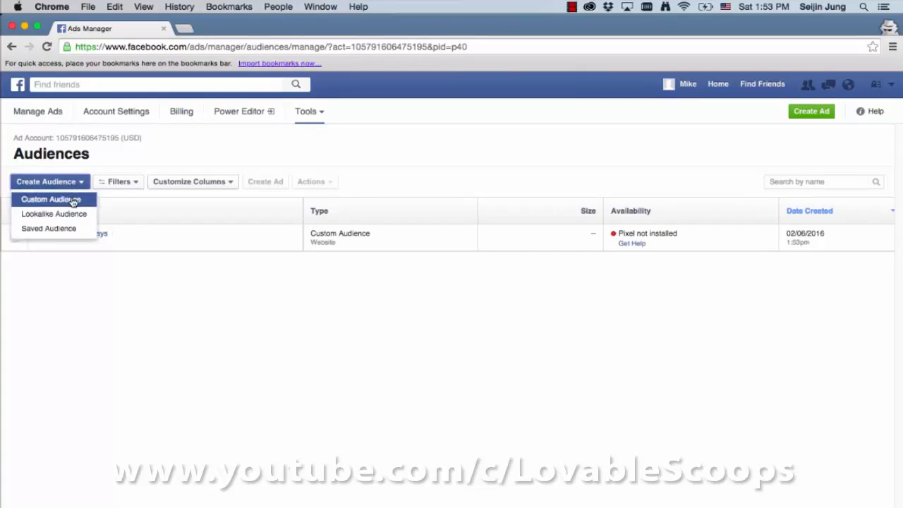
left_click(77, 199)
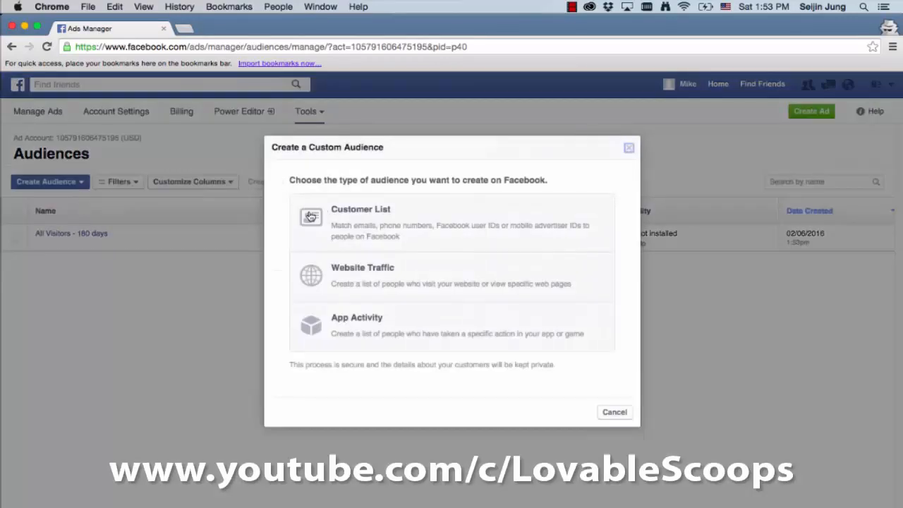
left_click(340, 265)
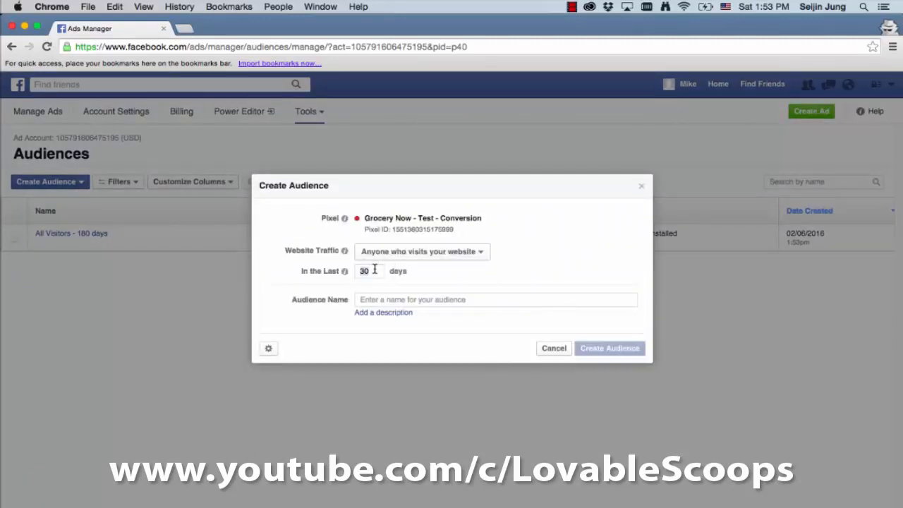
double_click(374, 270)
left_click(387, 256)
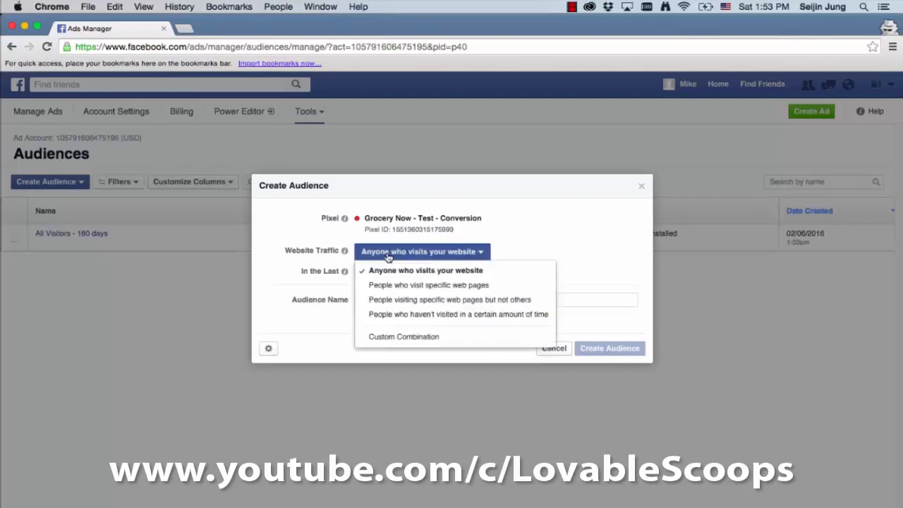
left_click(621, 242)
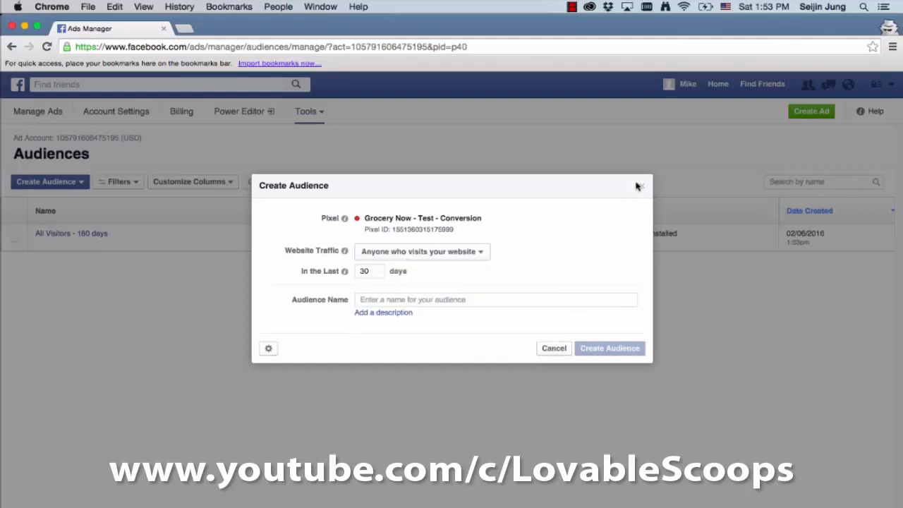
left_click(557, 351)
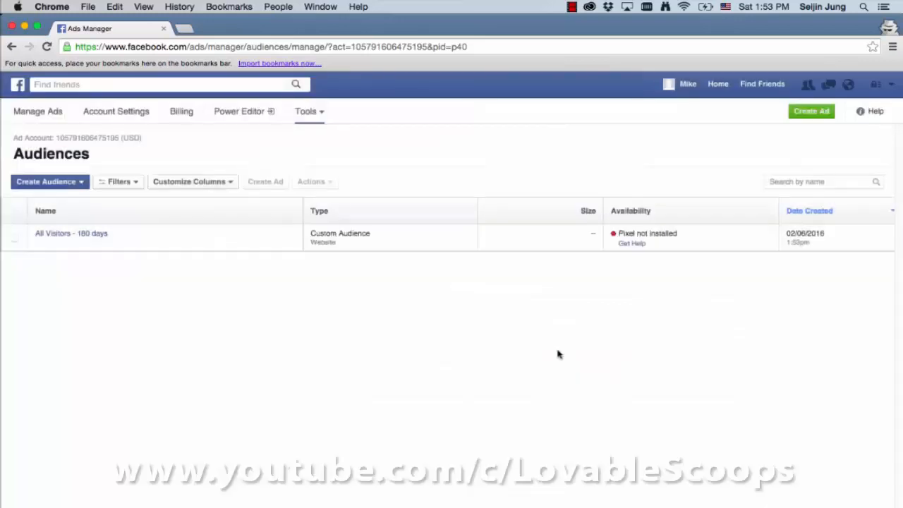